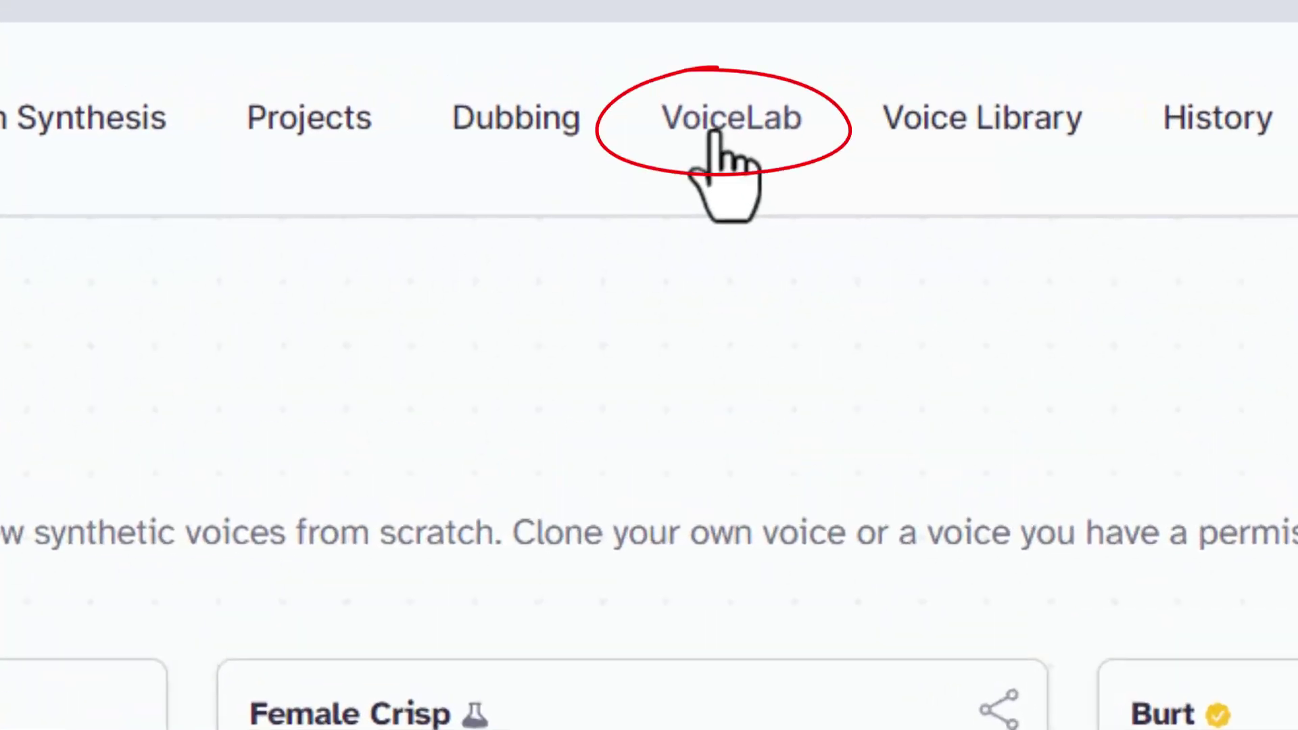
- Start an instant voice clone named for the user and upload the voice sample recording
left_click(93, 549)
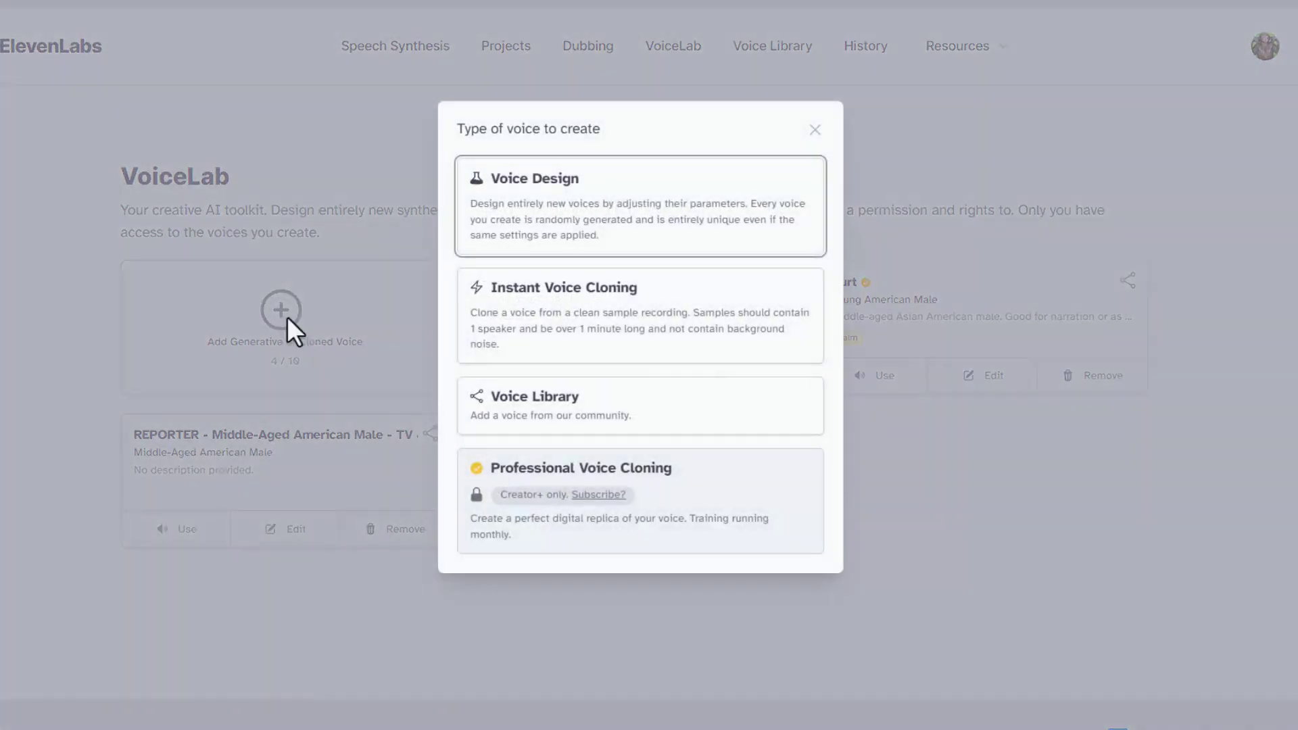
left_click(687, 304)
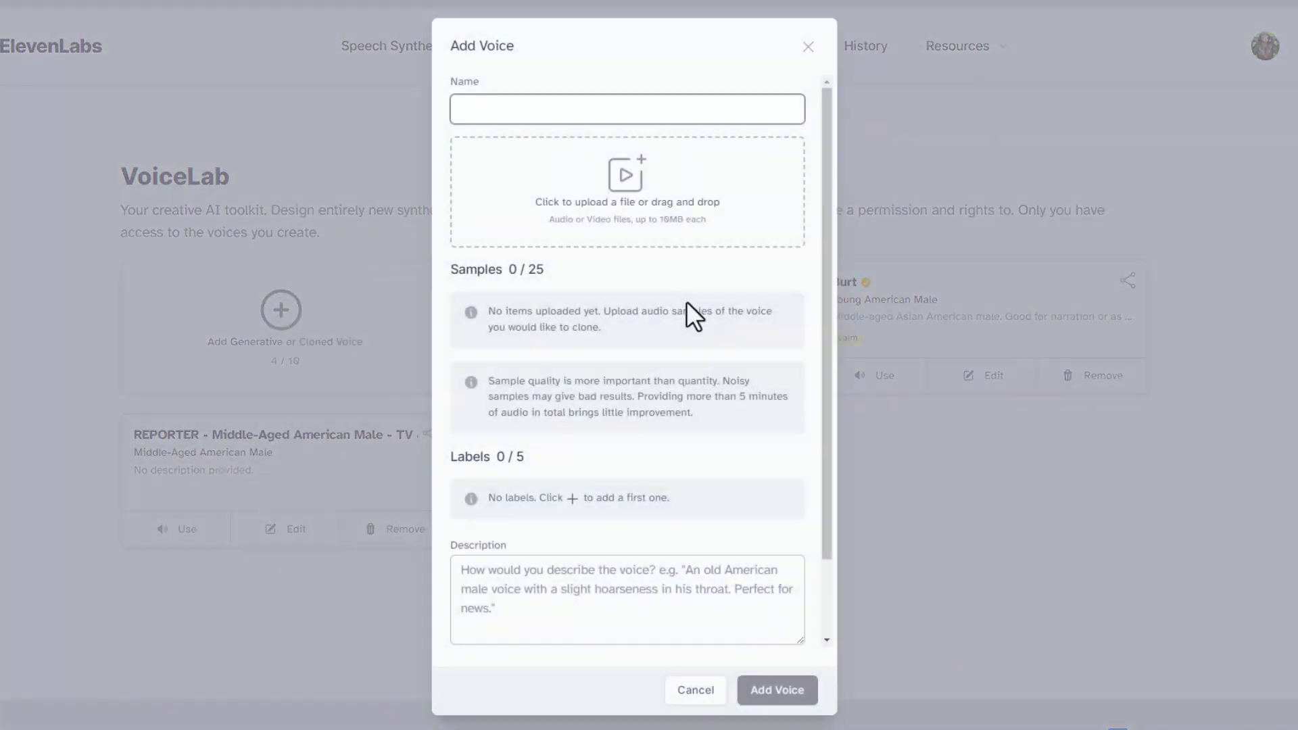
type("Bob (Me)")
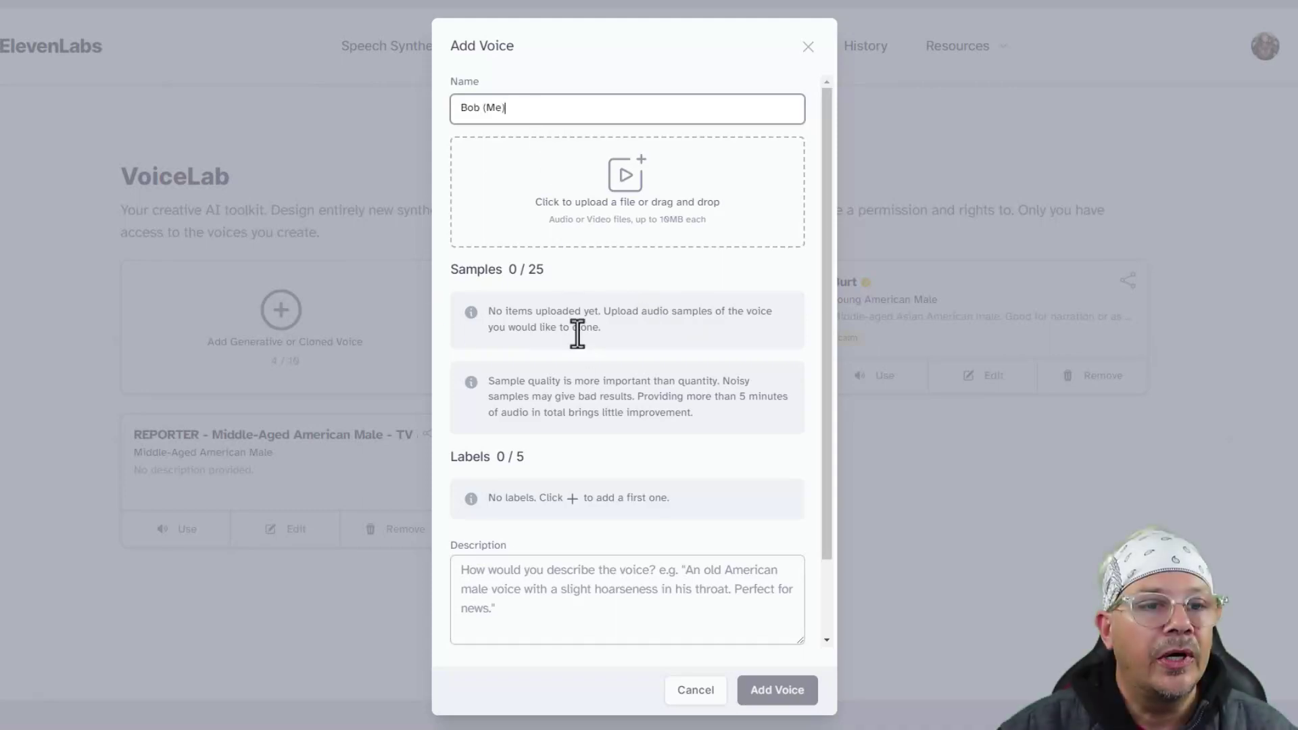
left_click(621, 206)
double_click(14, 310)
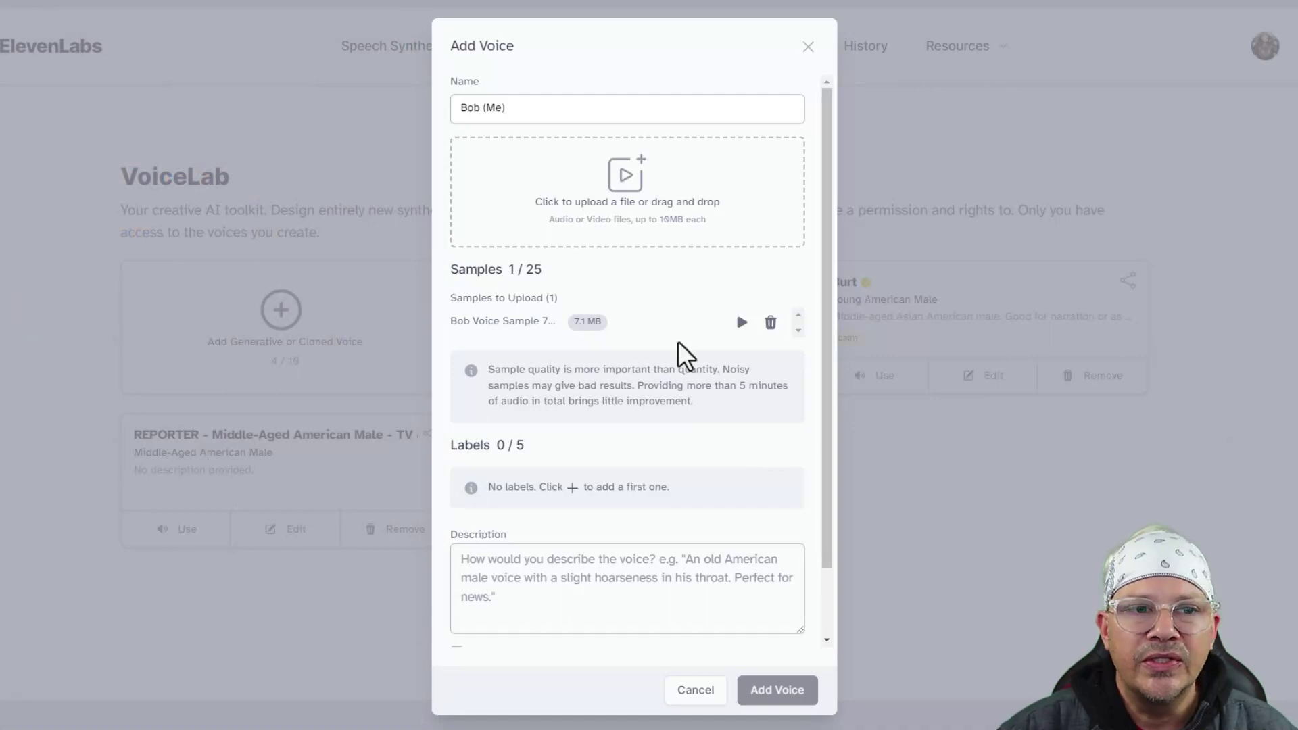
left_click(749, 481)
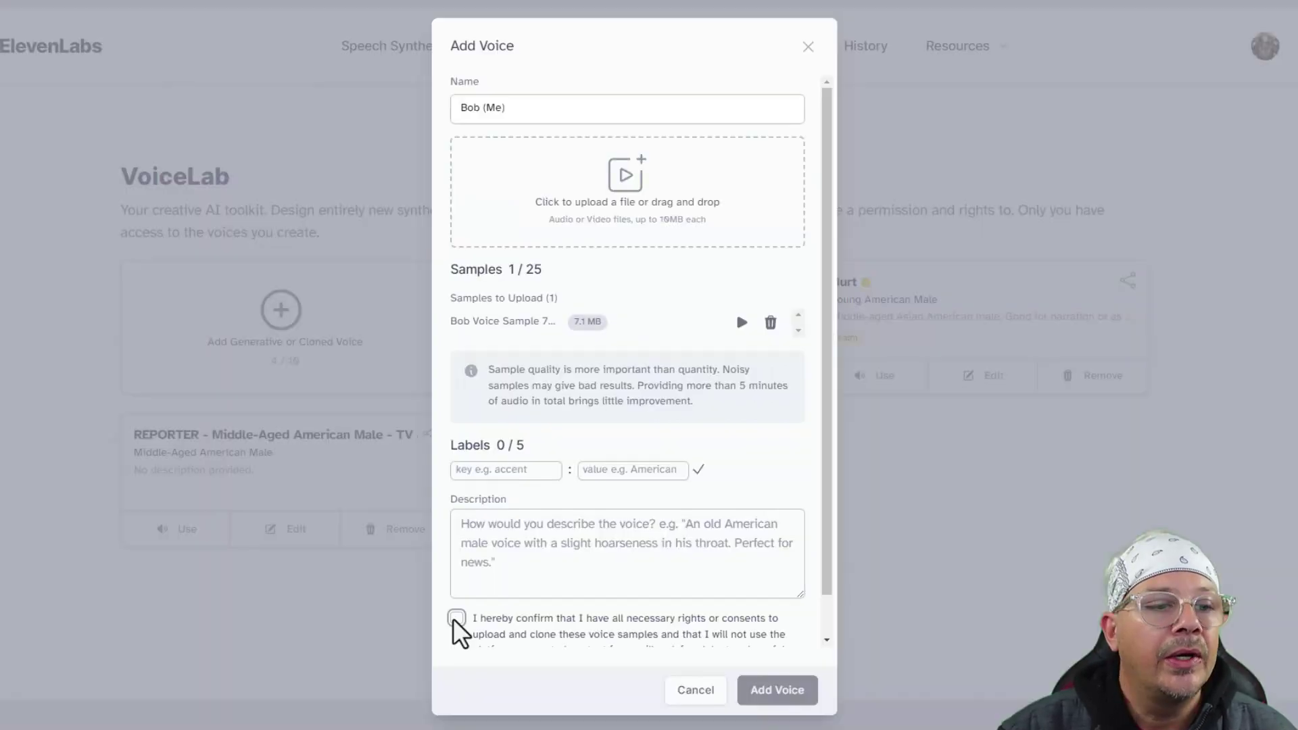
- Confirm the cloning consent and add the cloned voice to VoiceLab
left_click(456, 615)
scroll(460, 632, "down", 1)
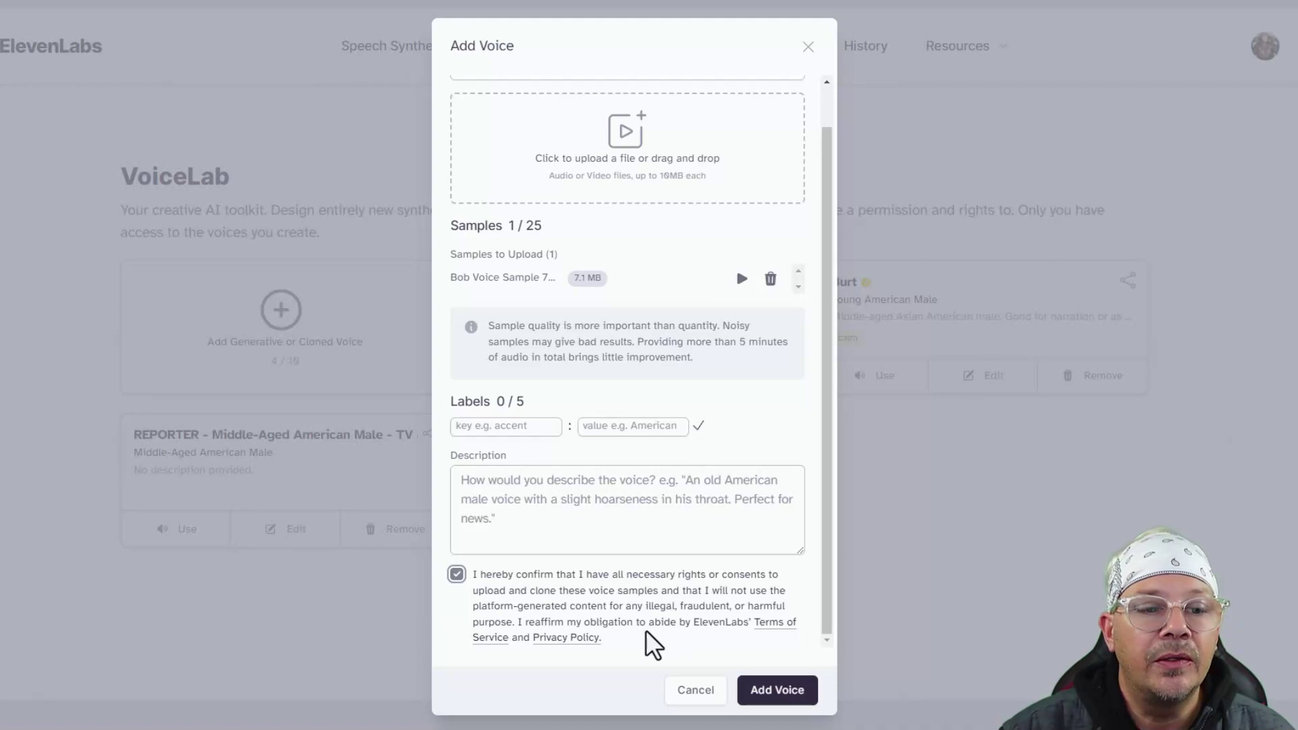
left_click(779, 700)
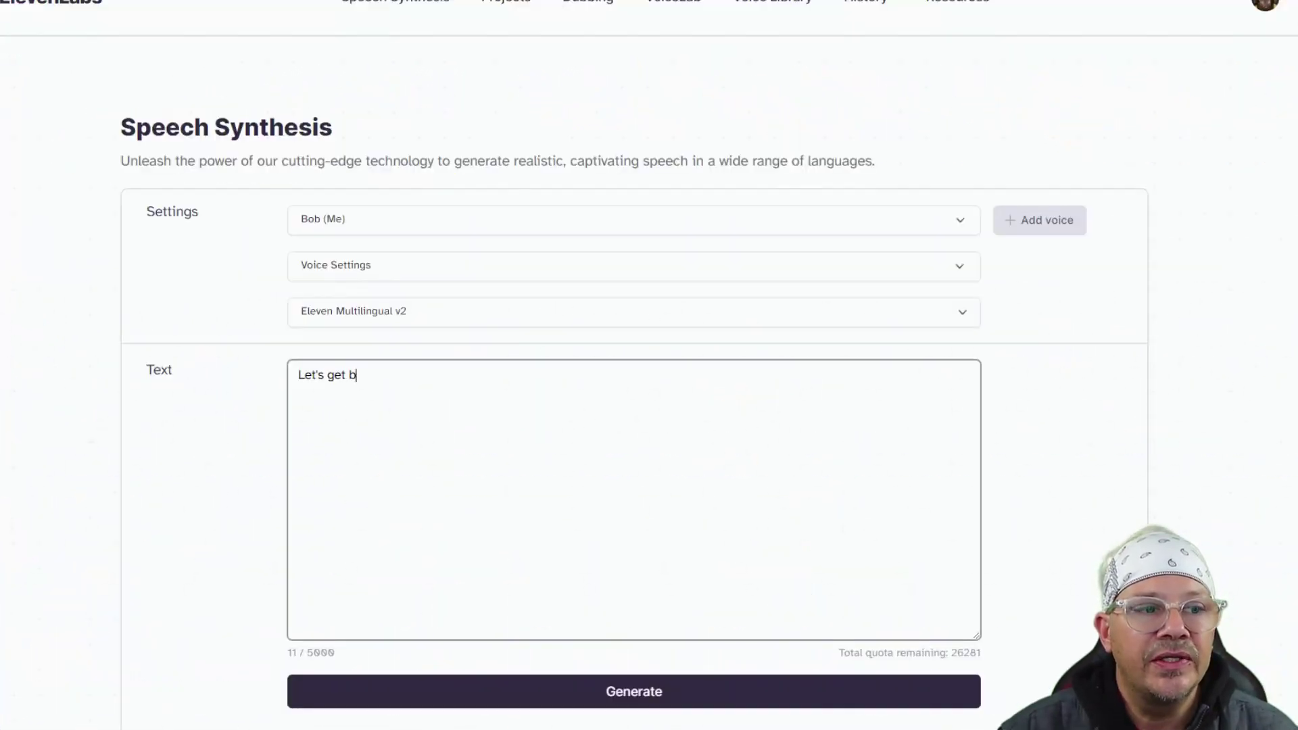
- Generate 'Let's get back to work and create something cool today.' with the cloned voice and play it
type("ack to work and ")
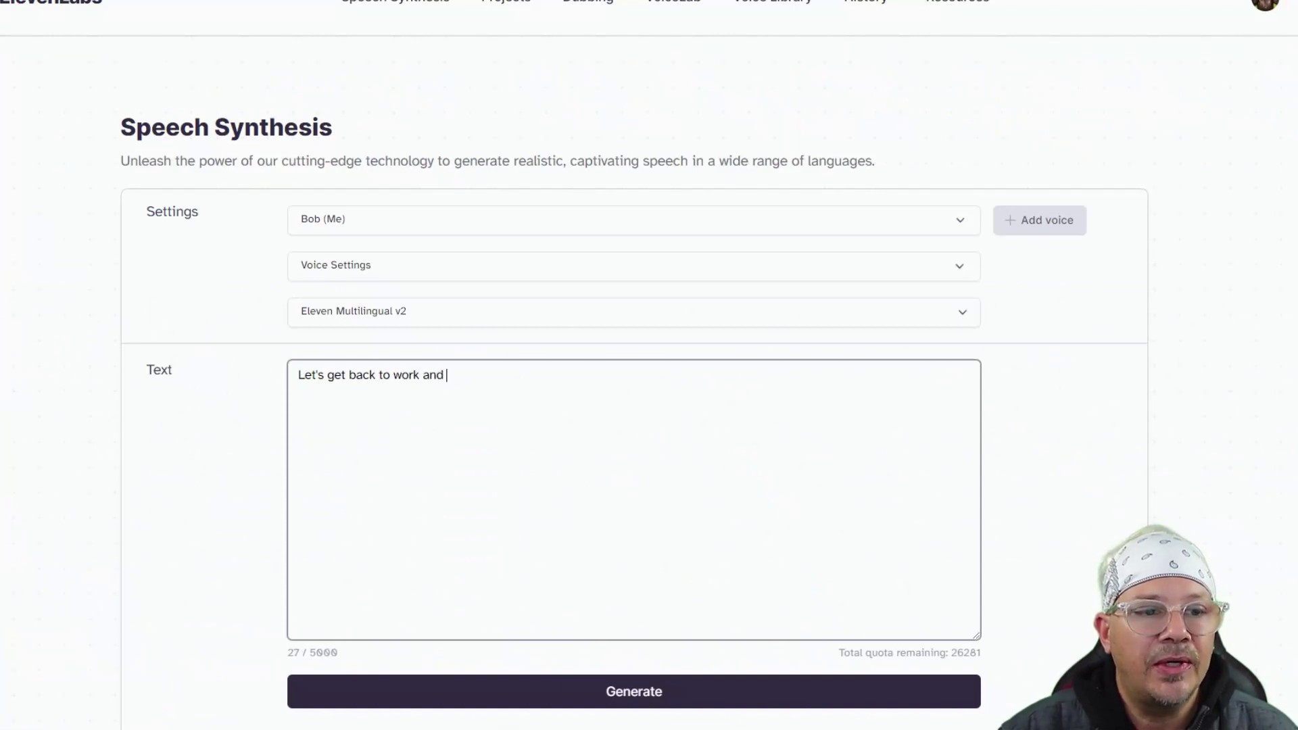
type("create something")
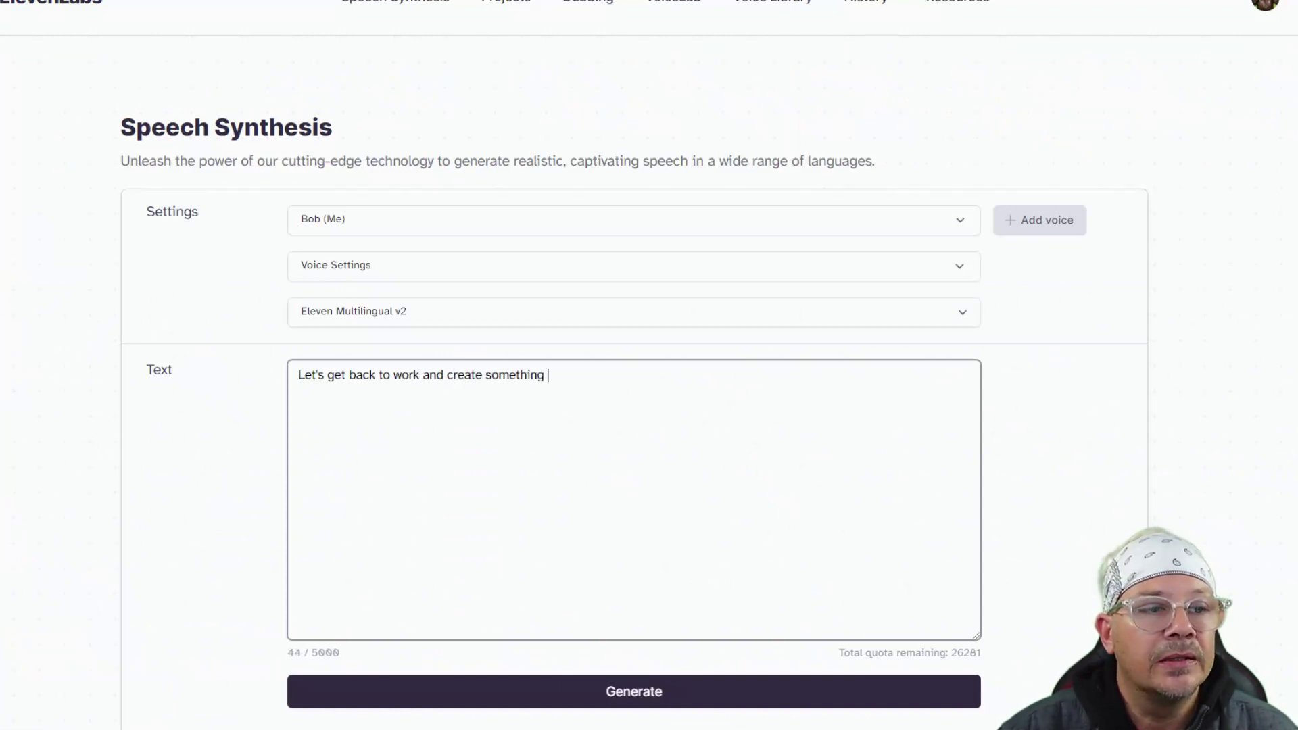
type(" cool today")
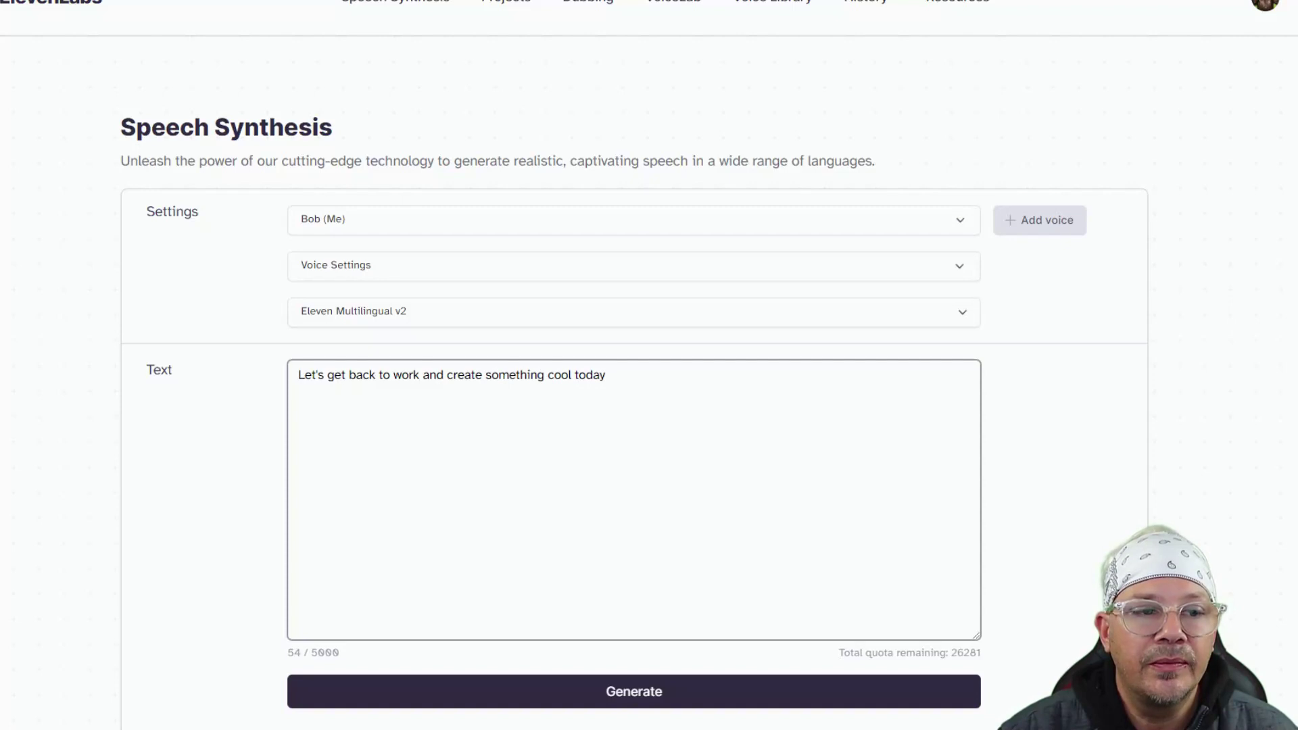
type(".")
scroll(719, 710, "down", 3)
left_click(629, 474)
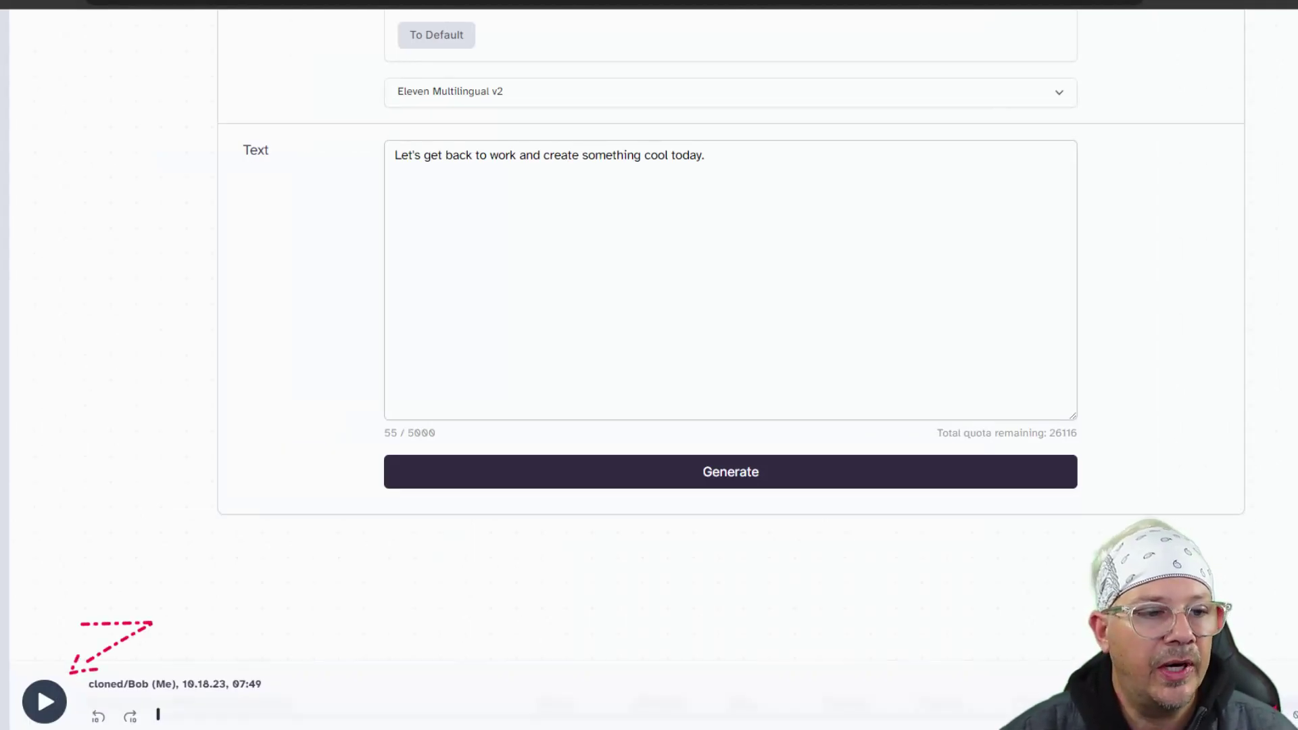
left_click(44, 701)
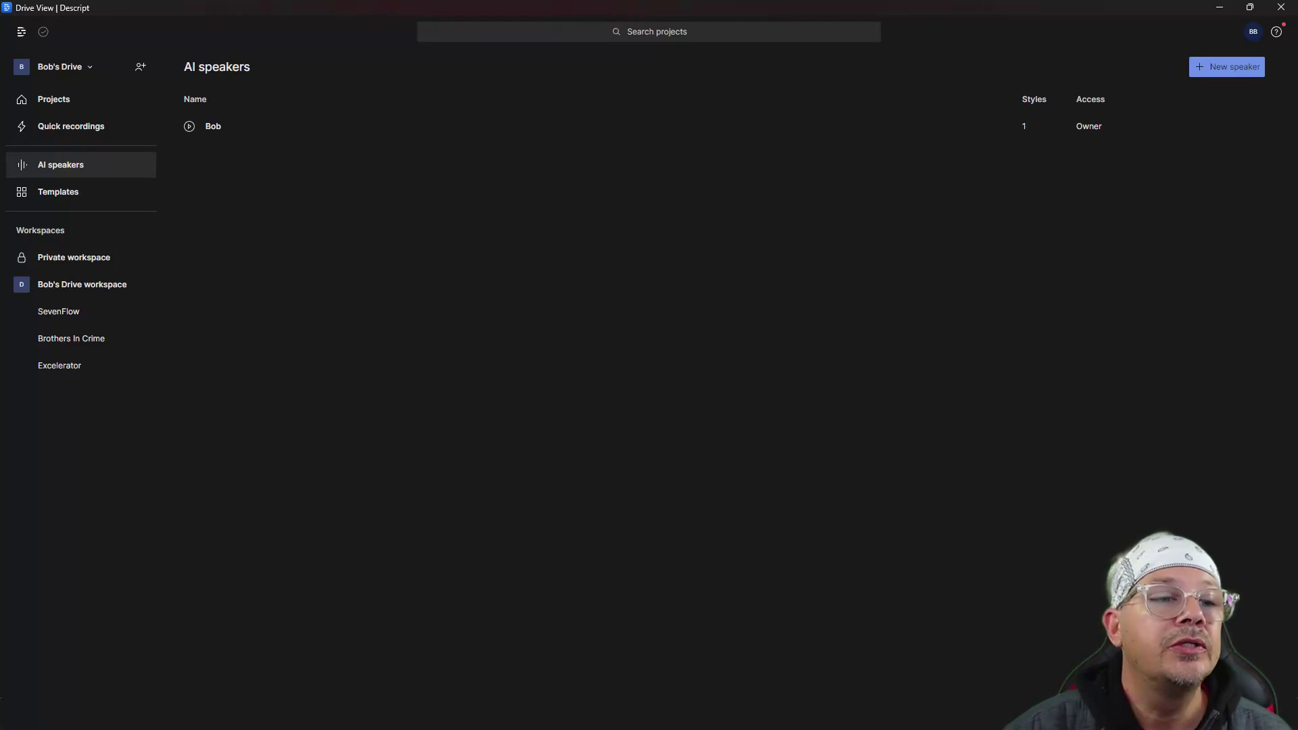
- Create a new AI speaker, appending 'New' to the suggested speaker name
left_click(1234, 68)
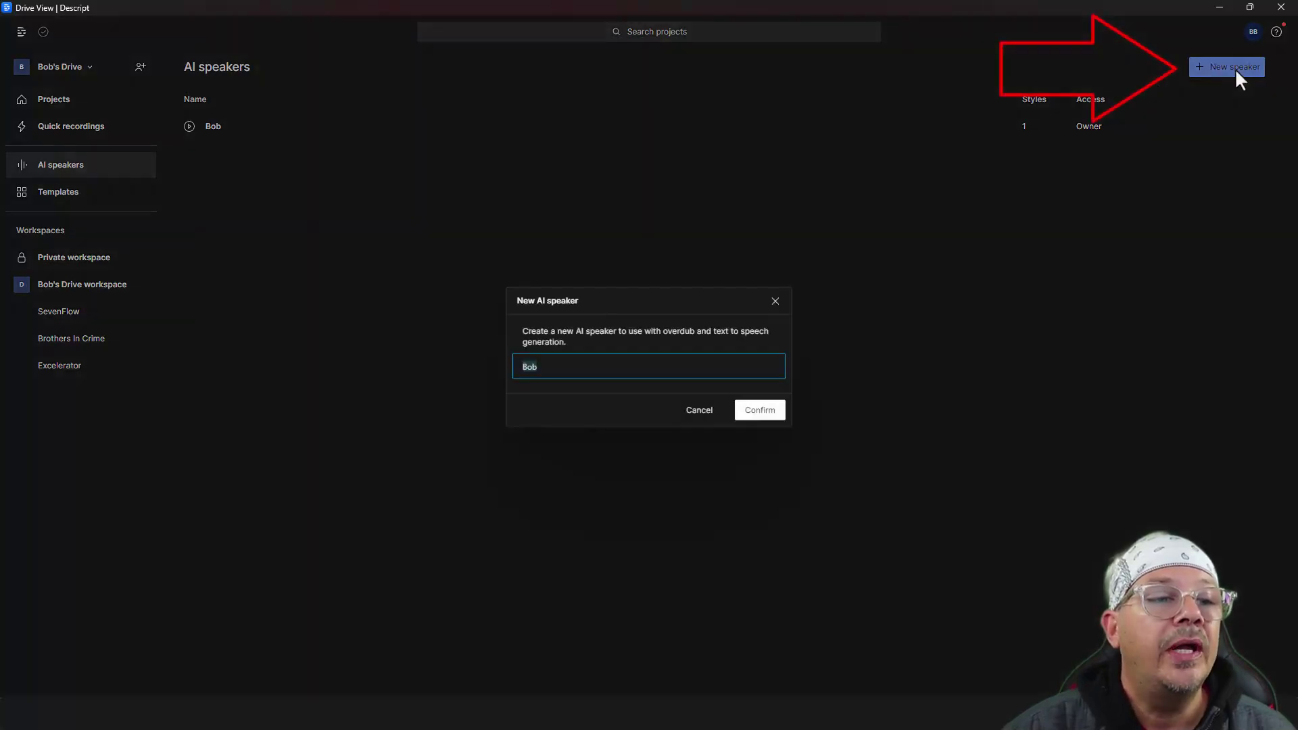
left_click(564, 368)
type("New")
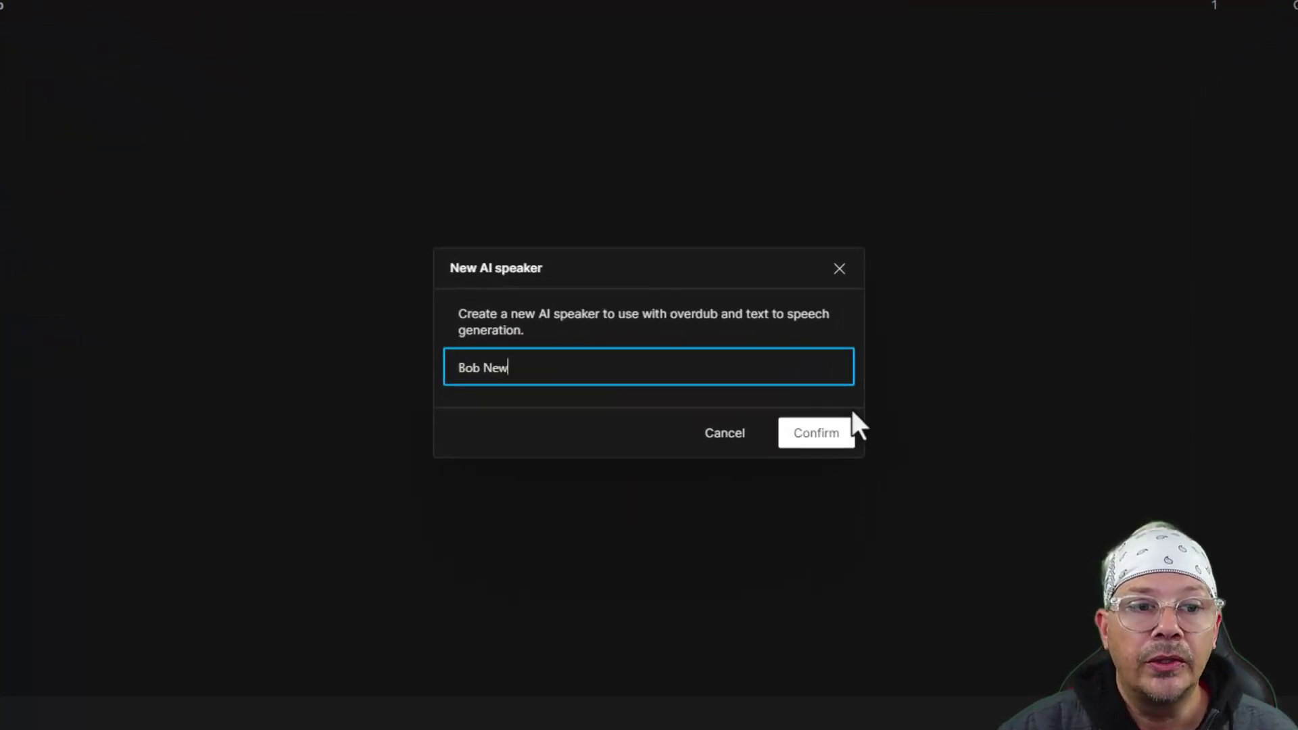
left_click(824, 438)
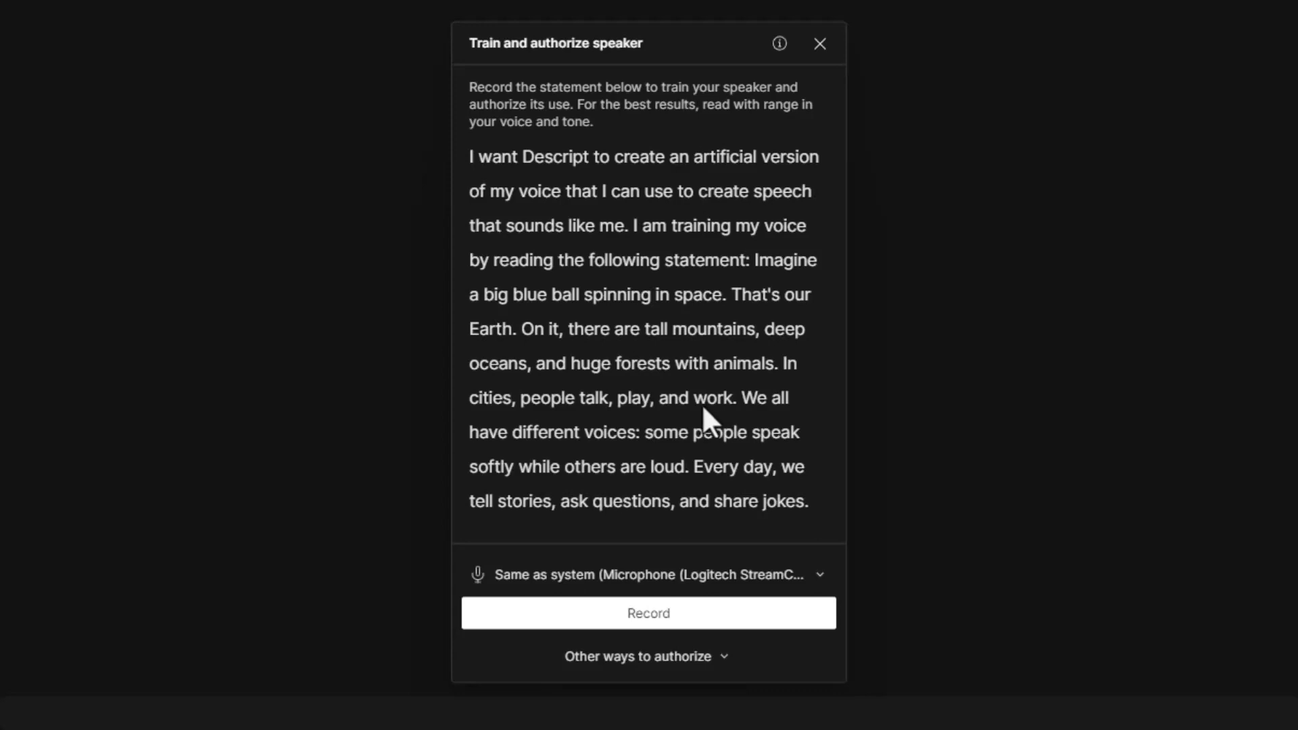
- Record the training statement with the chosen microphone and submit it to authorize the speaker
left_click(708, 574)
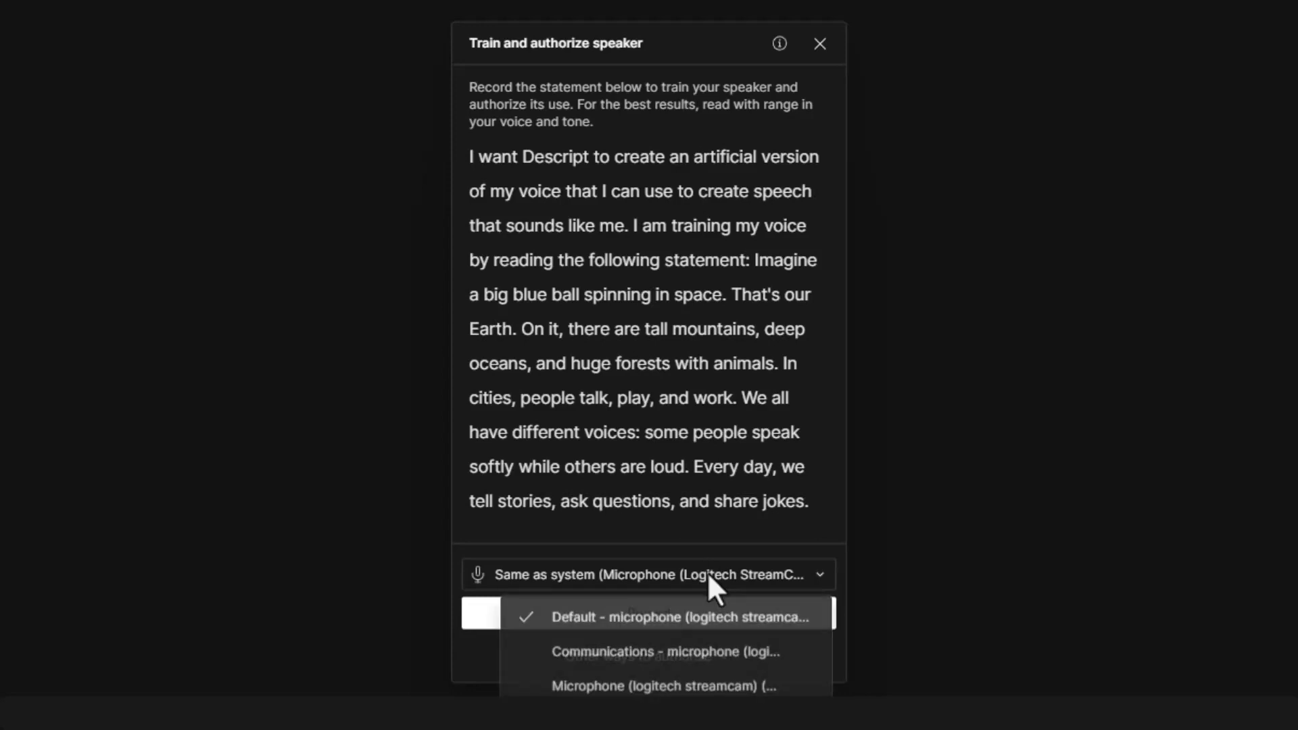
left_click(665, 617)
left_click(653, 614)
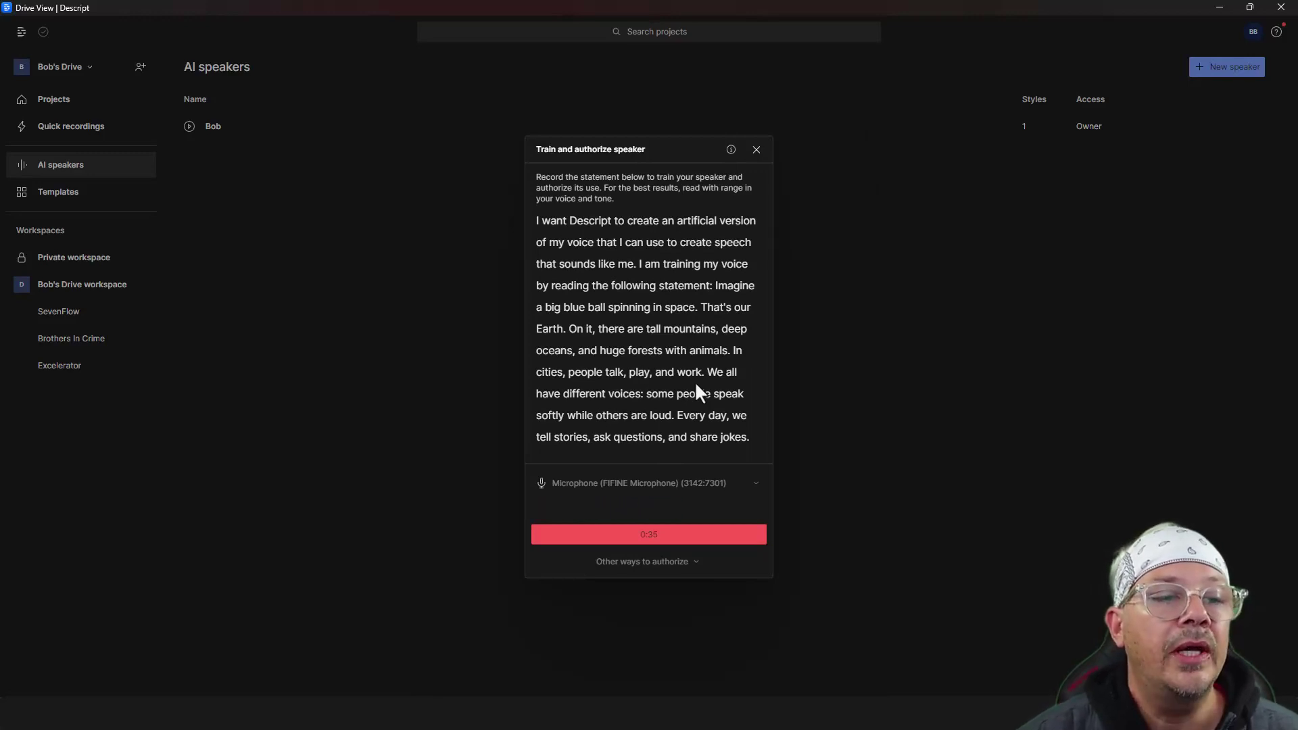
left_click(655, 534)
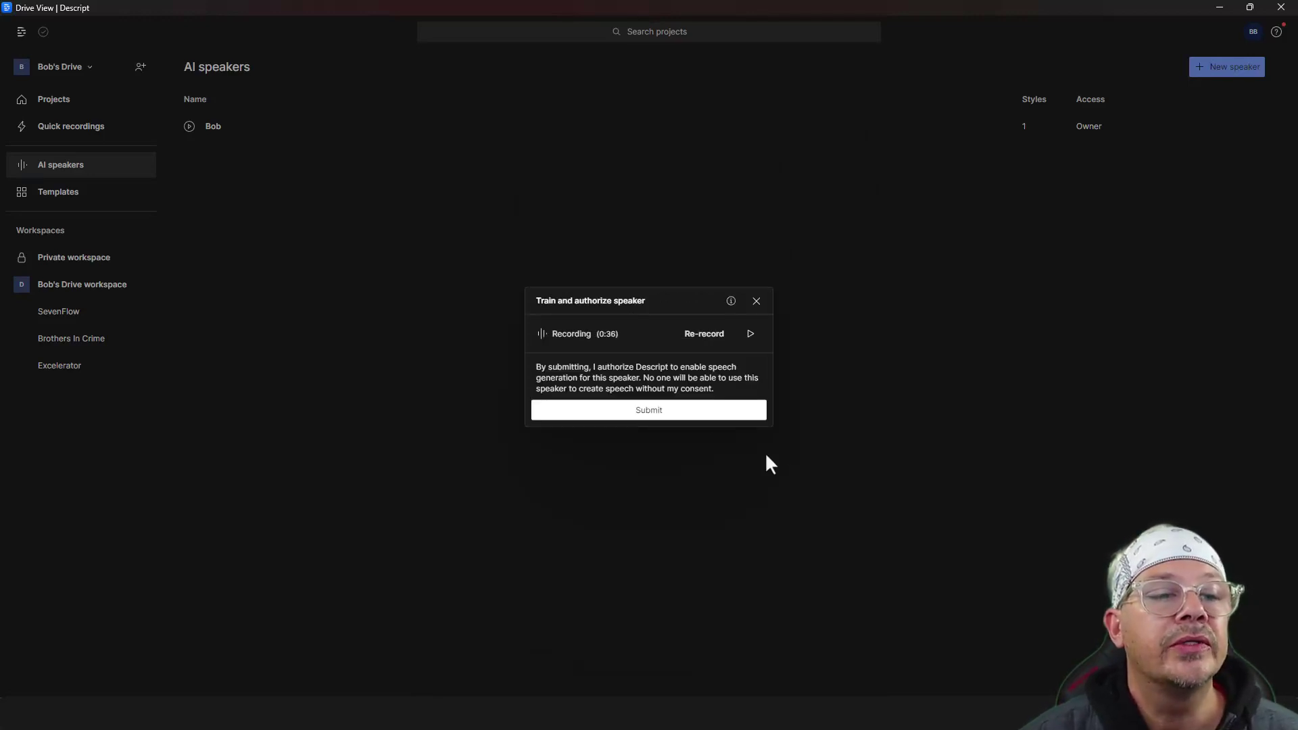
left_click(691, 410)
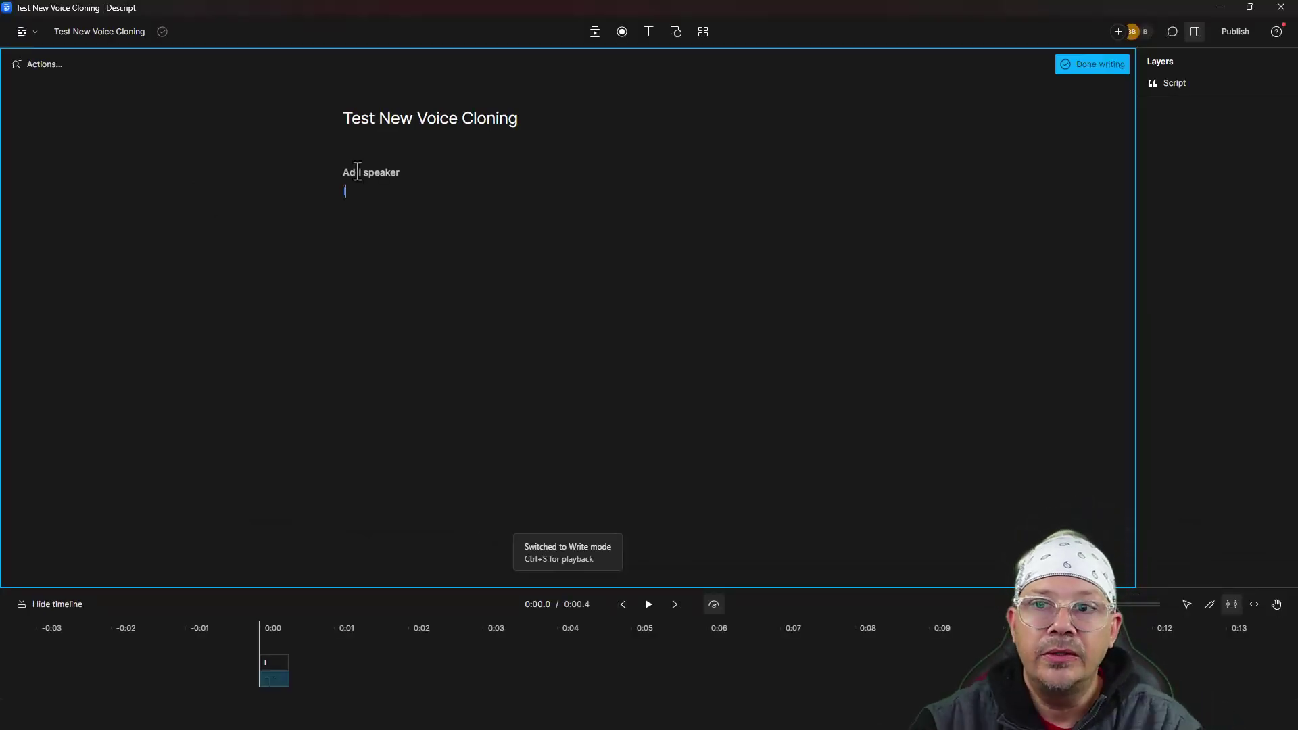
- Type 'Let's get back to work and create something cool today' on the empty script line
type("Let")
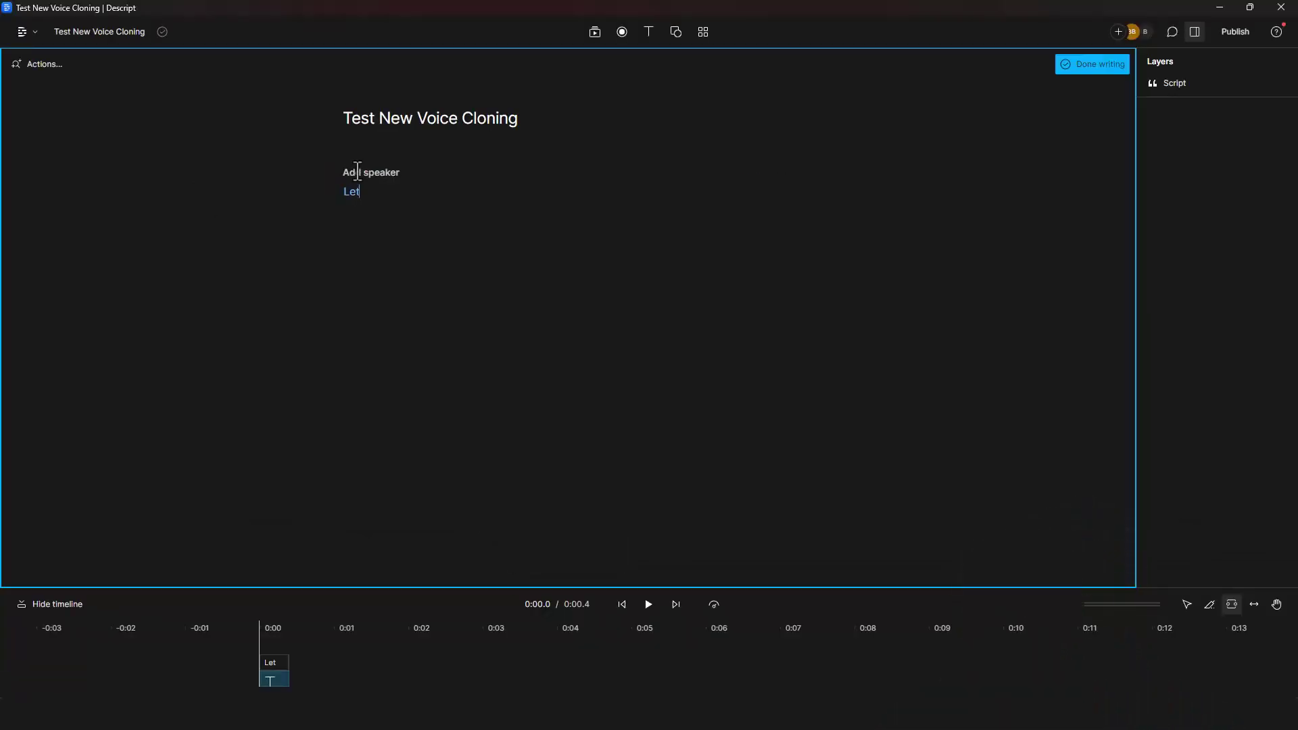
type("'s get back to wo")
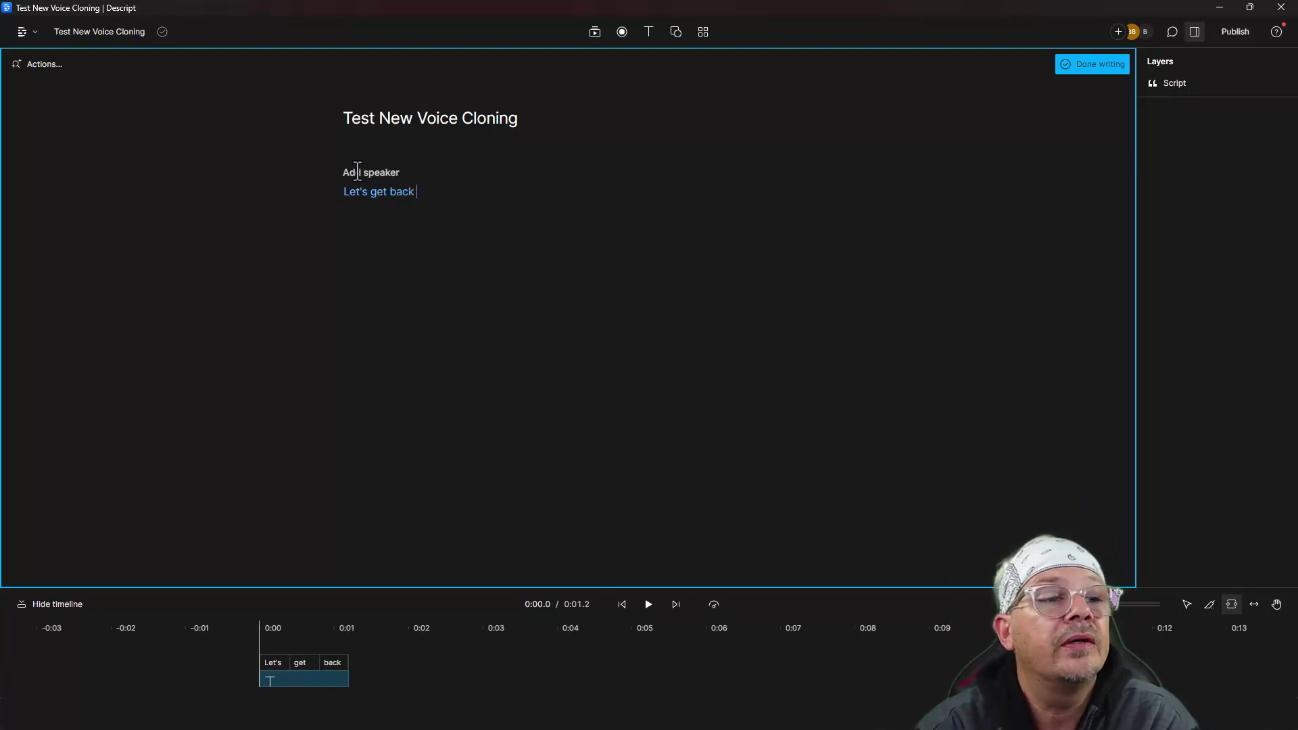
type("rk and create so")
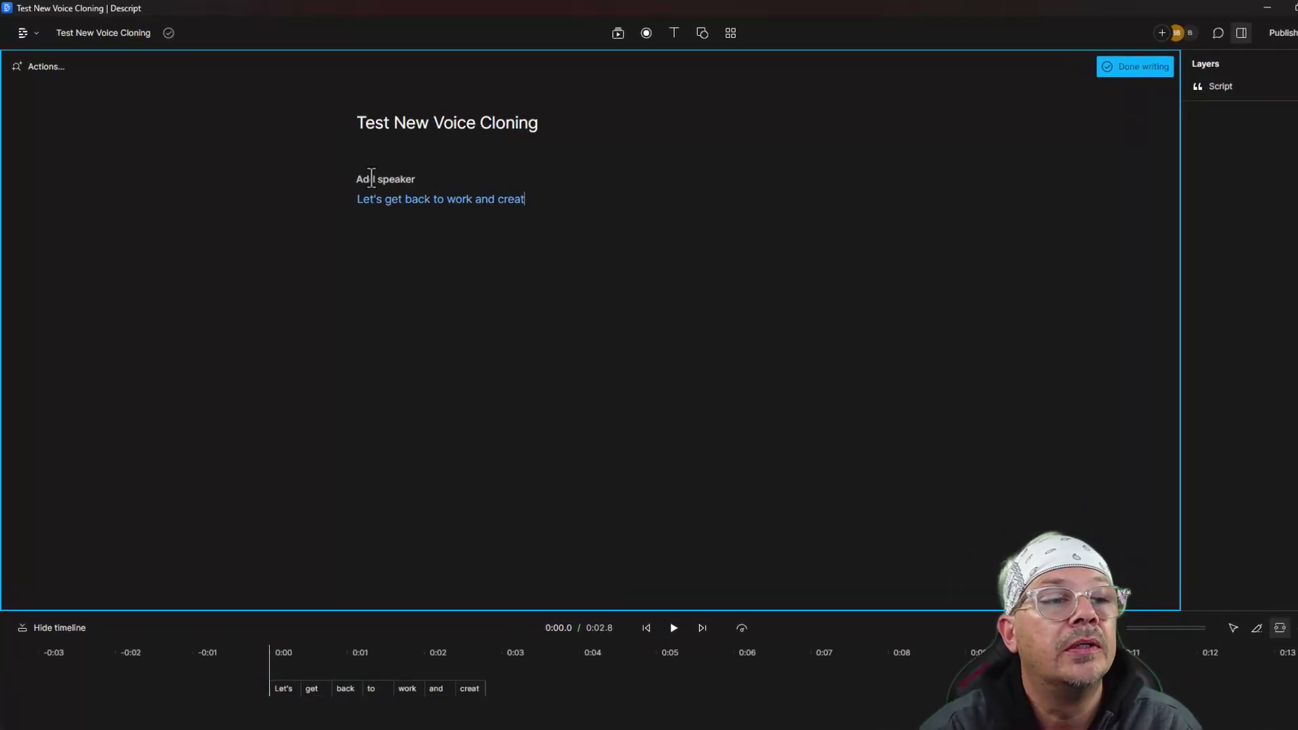
type("mething cool tod")
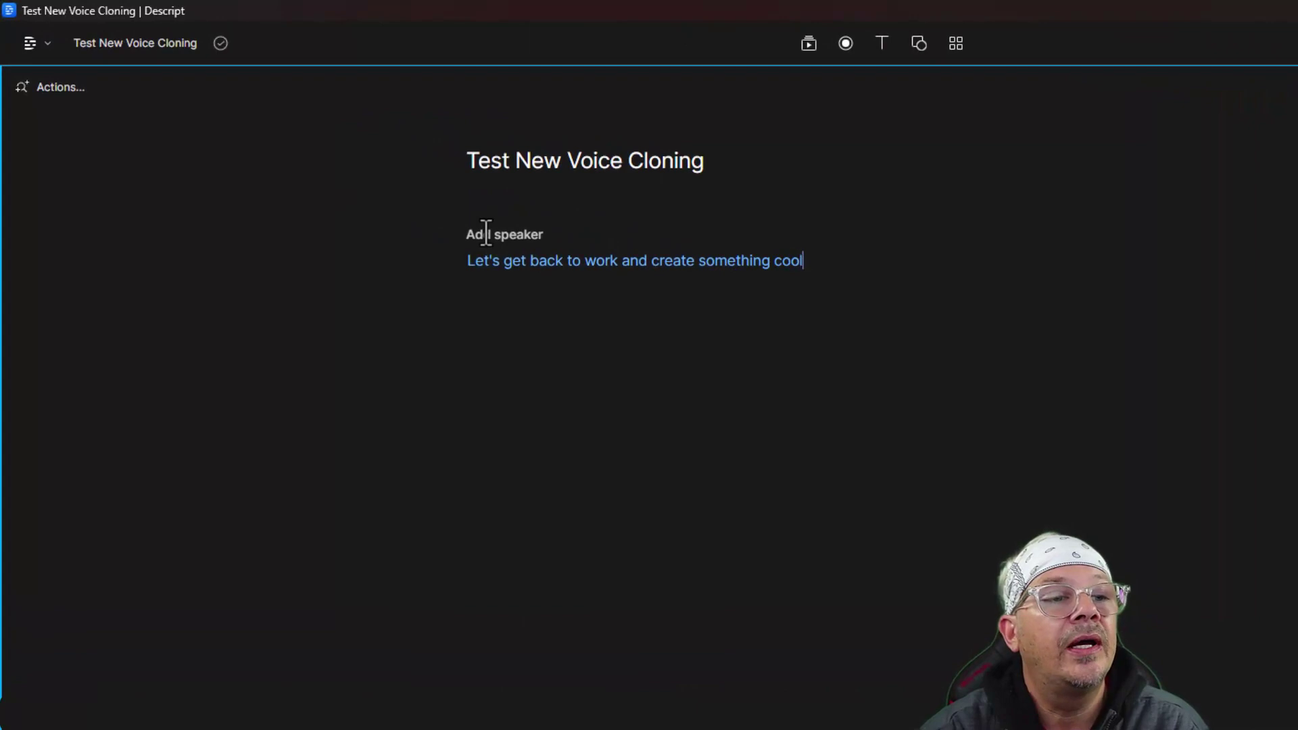
type("ay.")
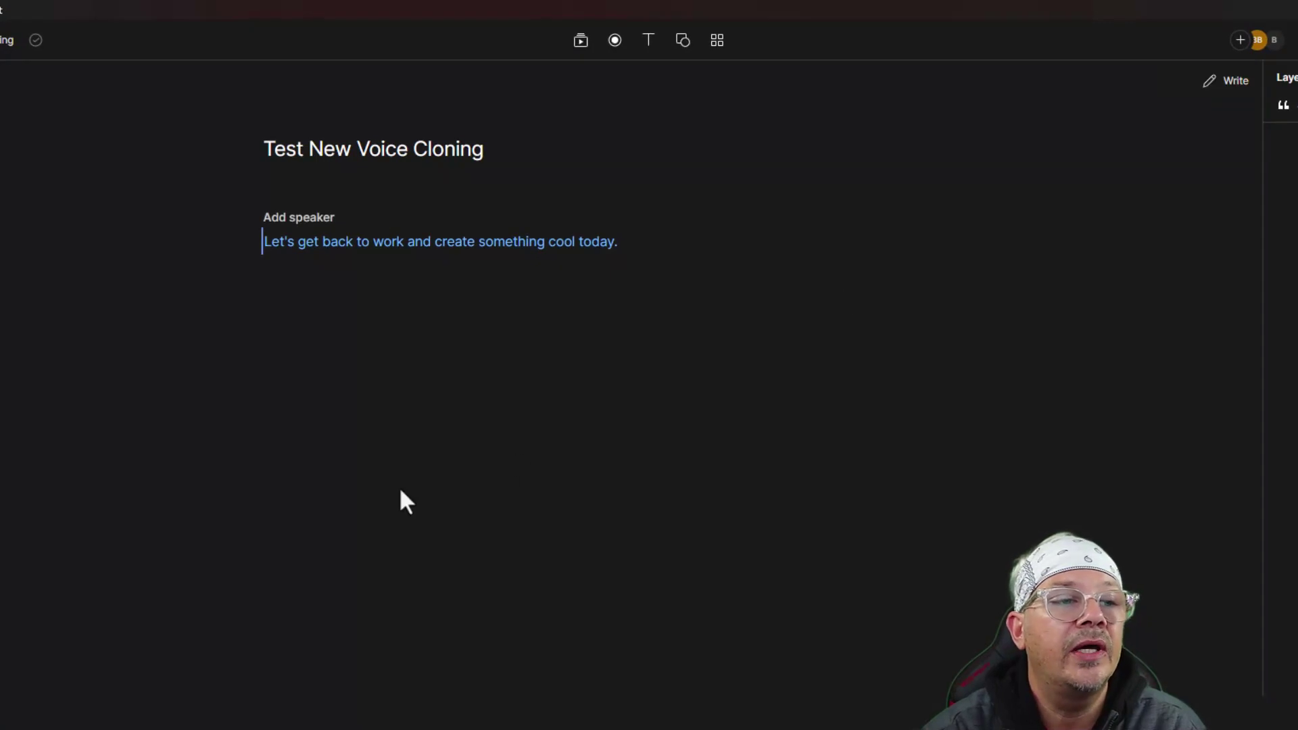
- Assign the newly authorized AI speaker to the paragraph and play the 3-second generated clip
left_click(338, 223)
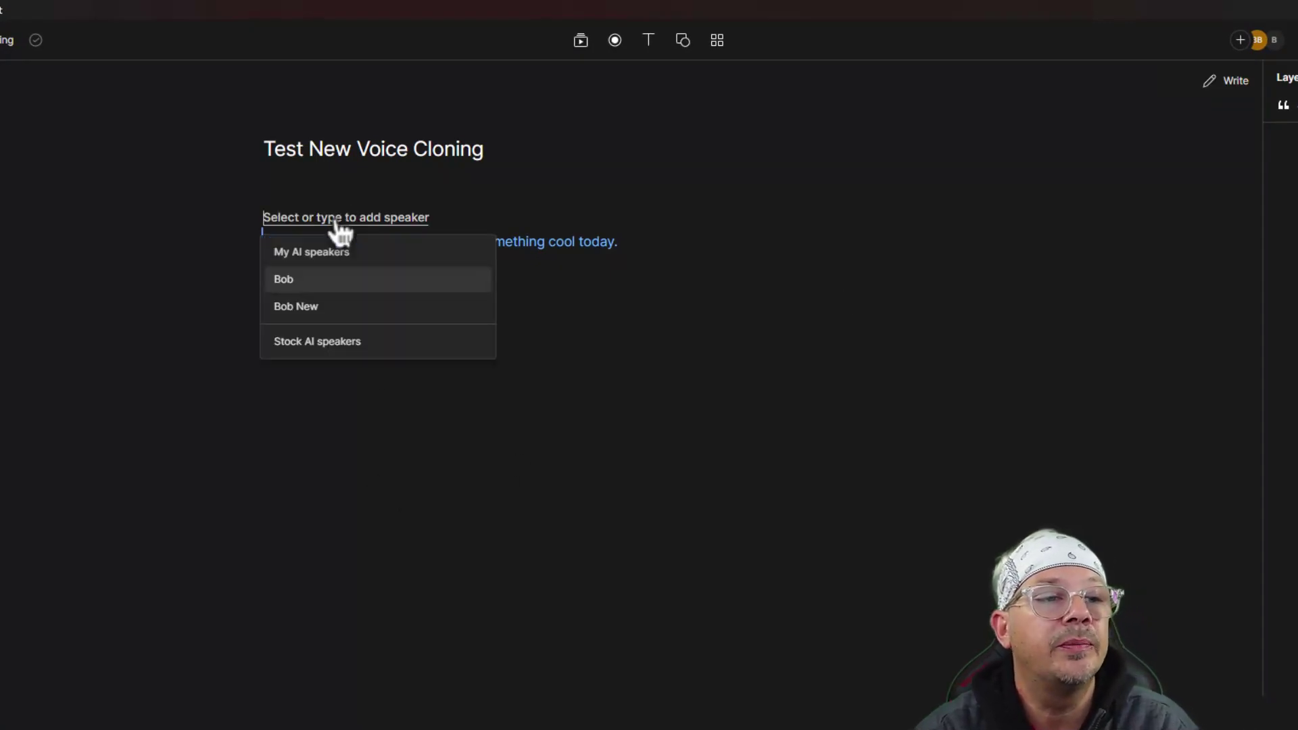
left_click(327, 308)
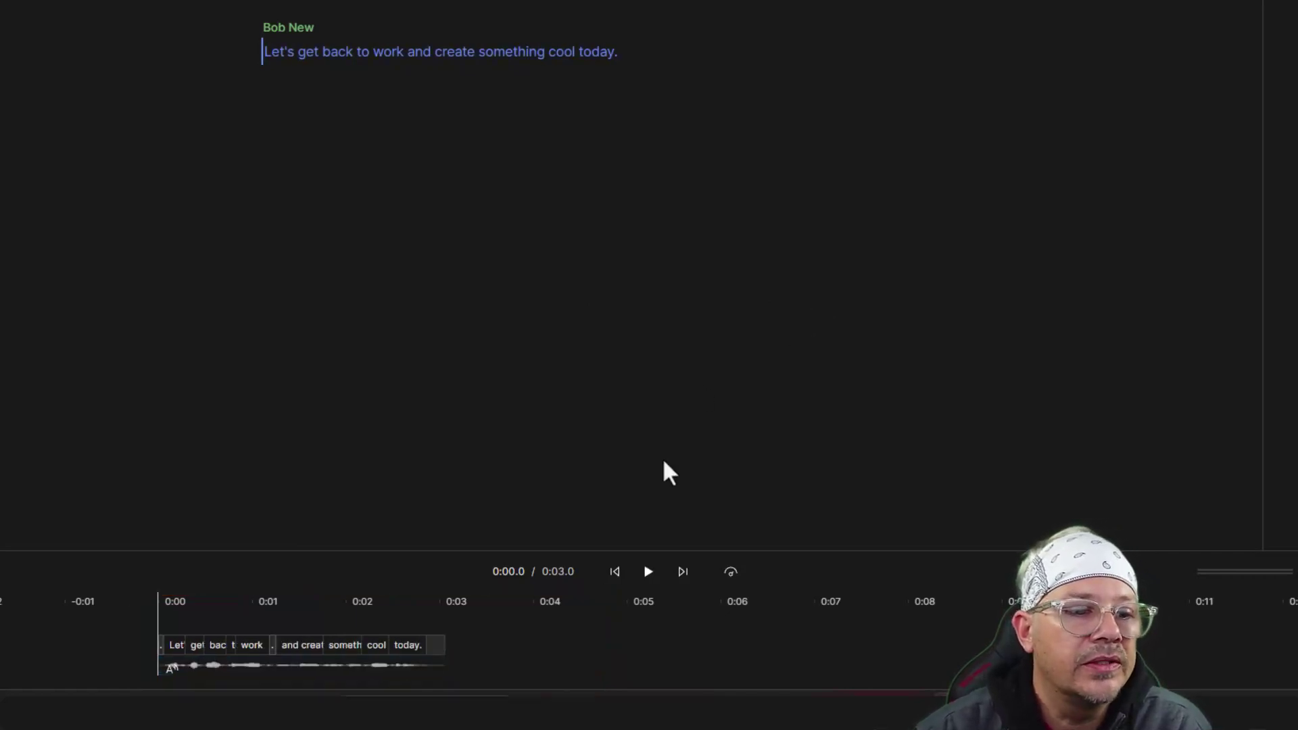
left_click(649, 571)
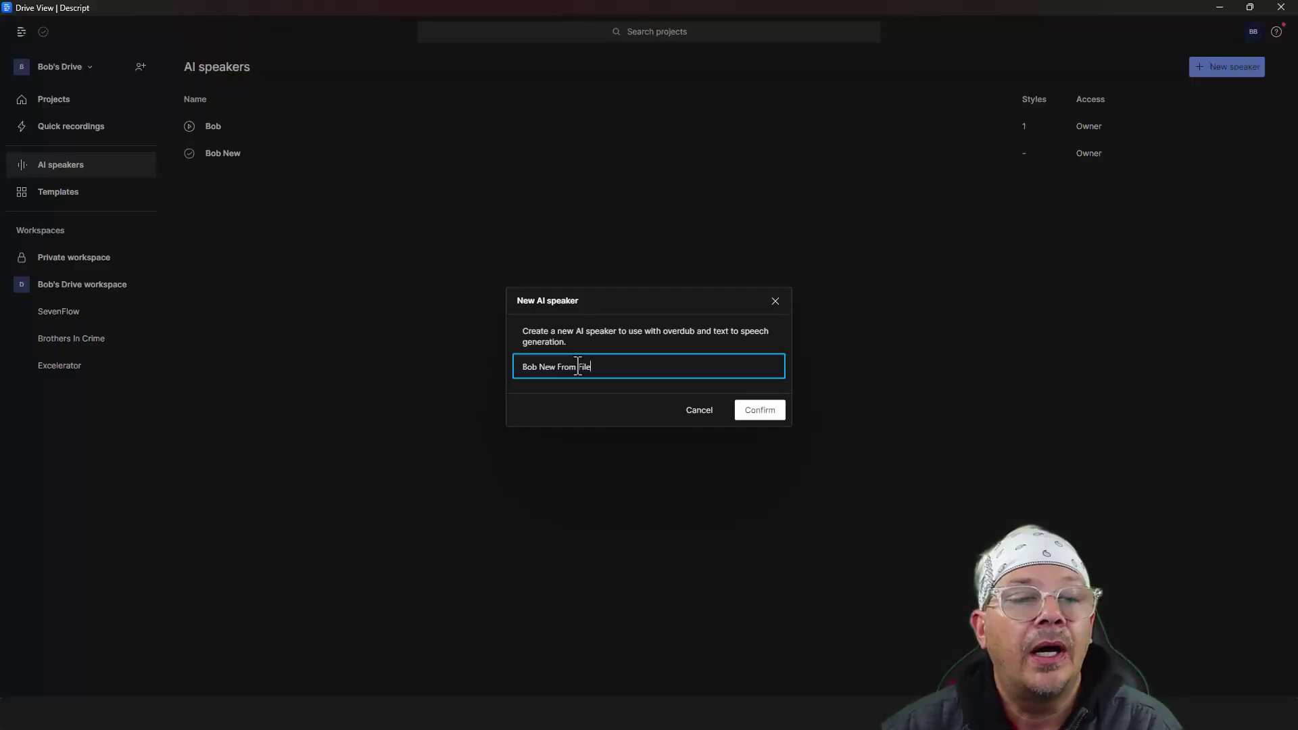
- Create the from-file speaker and upload the 7-minute voice sample mp3 for authorization
left_click(759, 409)
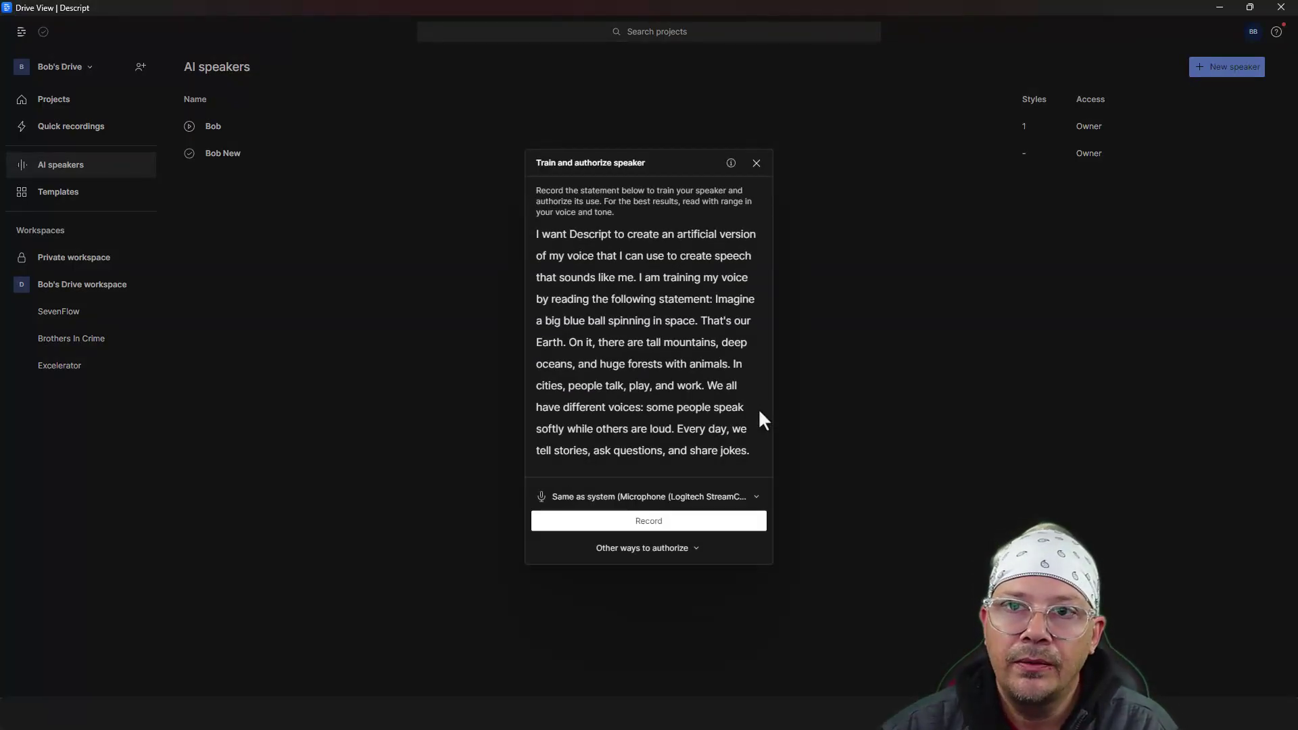
left_click(630, 546)
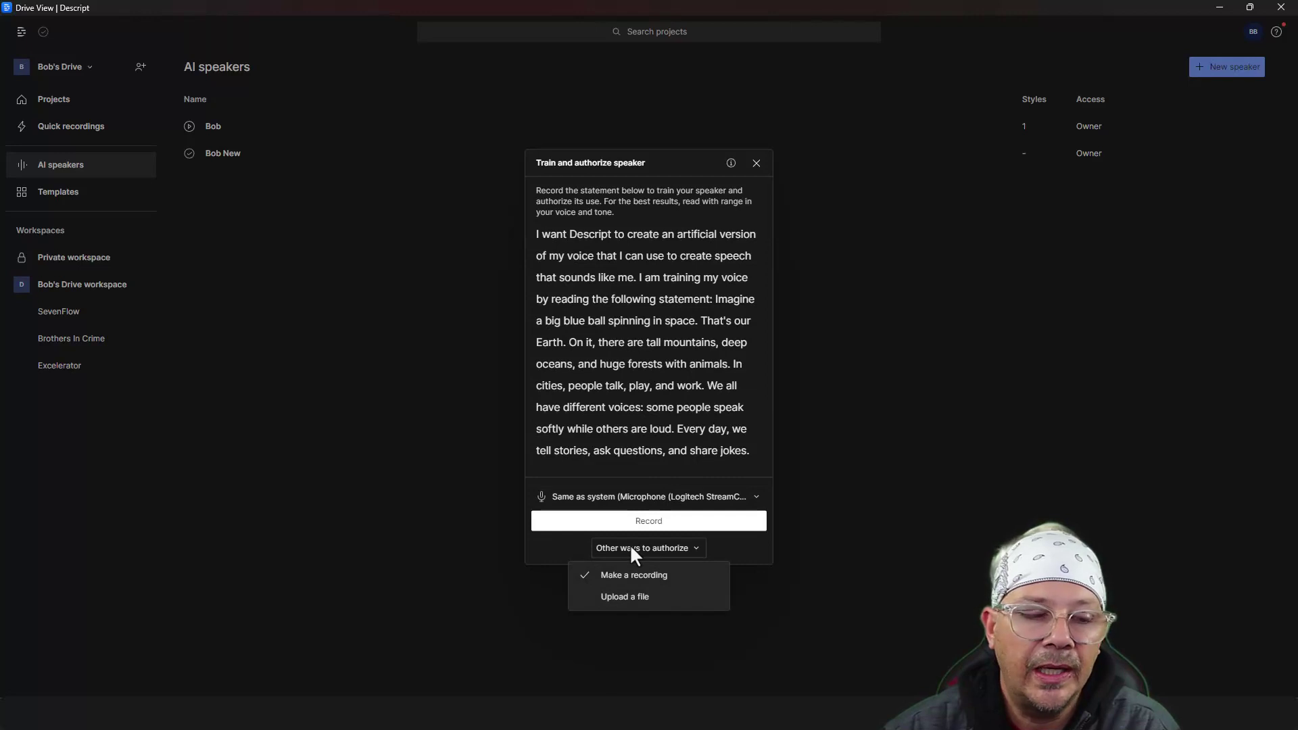
left_click(619, 598)
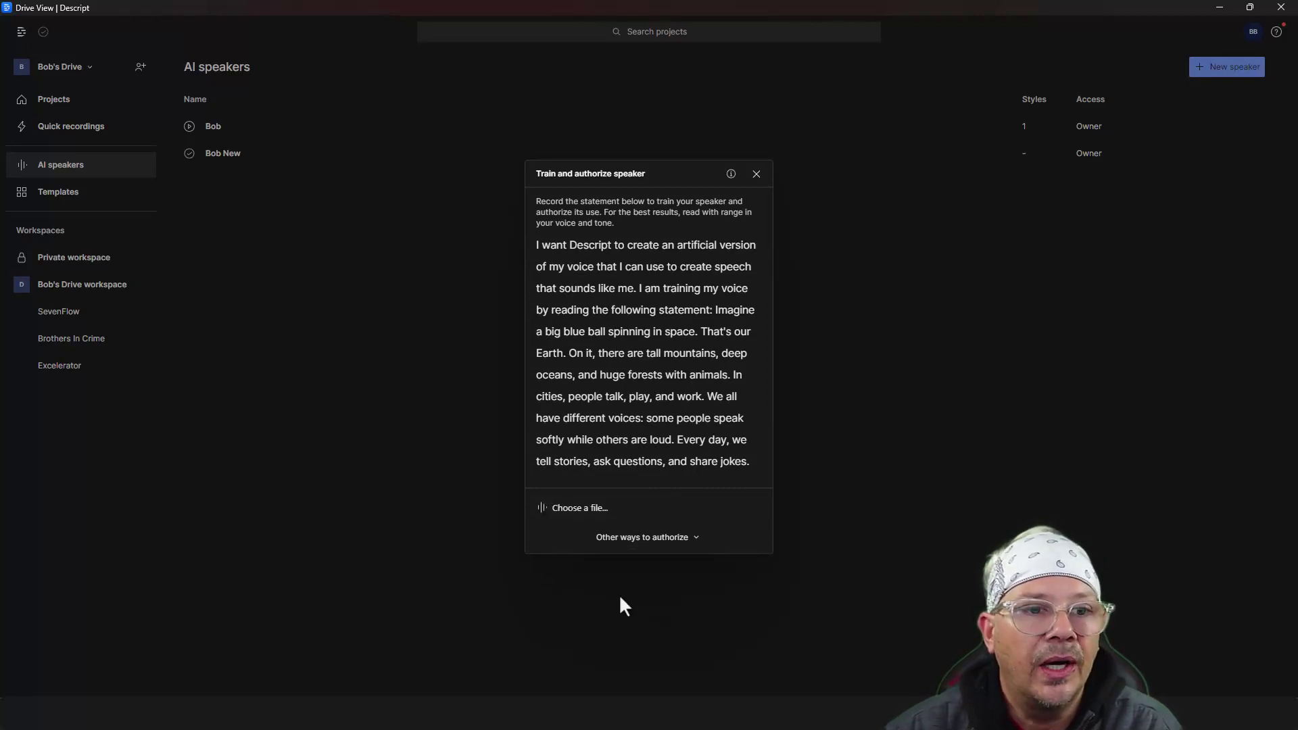
left_click(598, 517)
double_click(460, 157)
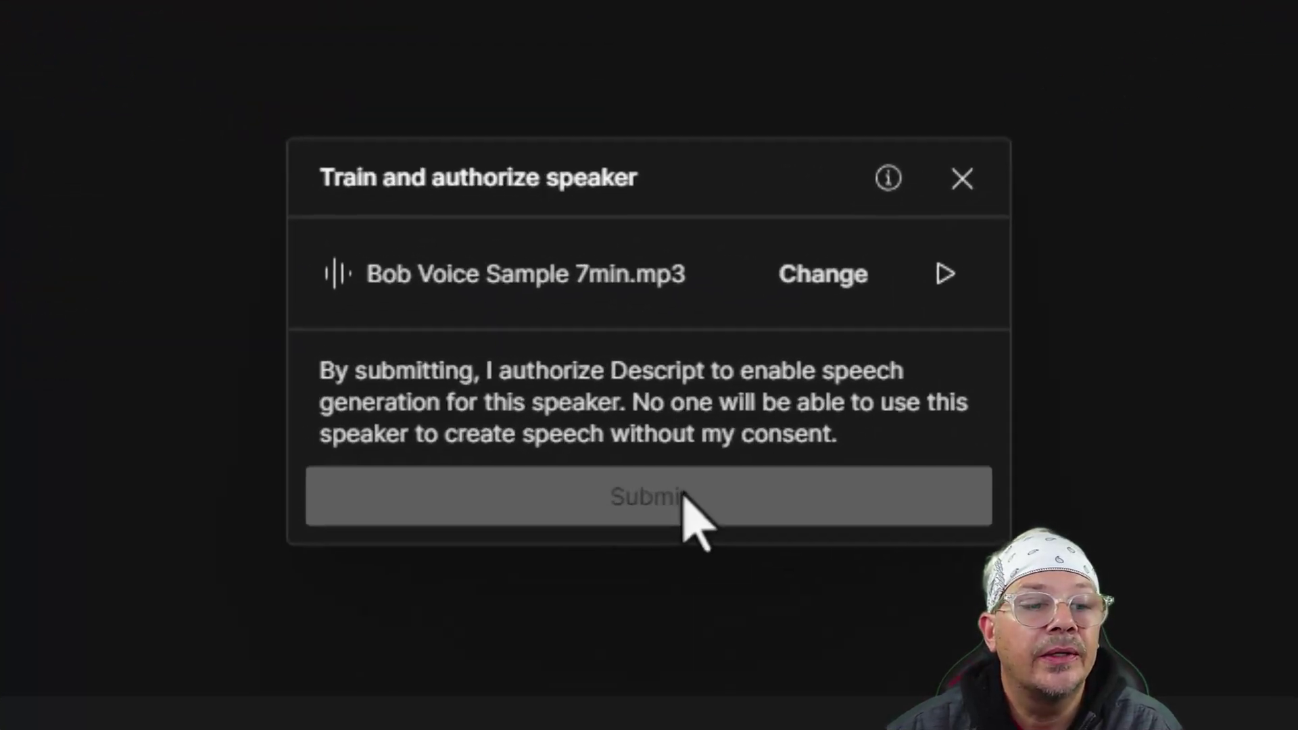
mouse_move(683, 494)
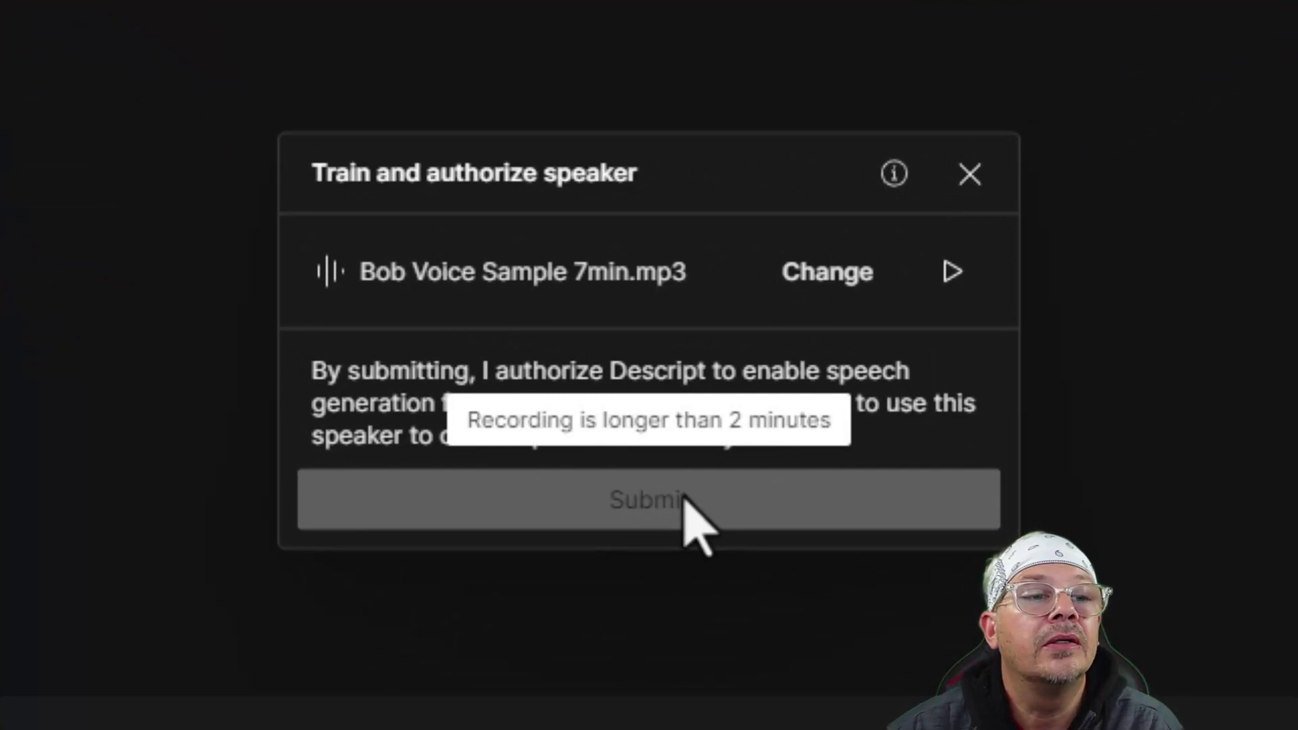